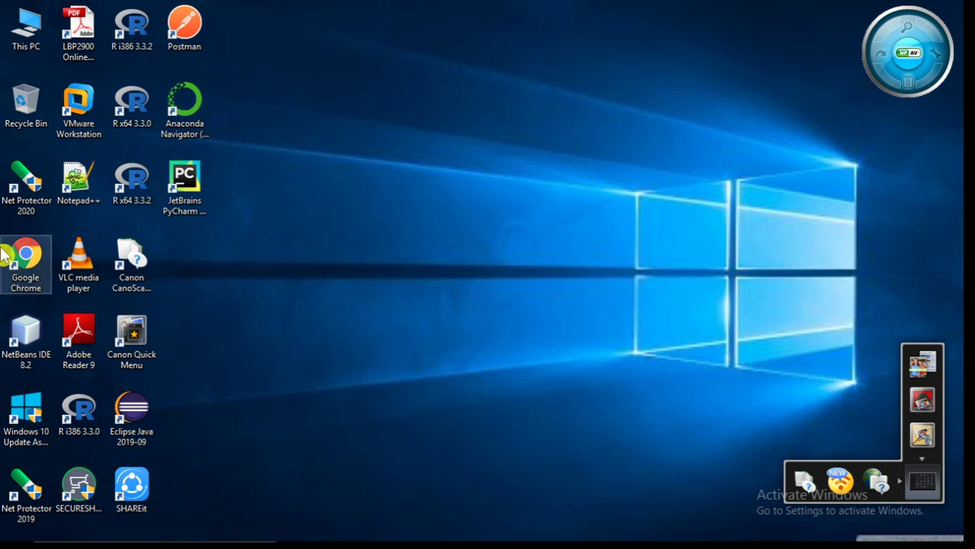
{"action": "double_click", "coordinate": [26, 263]}
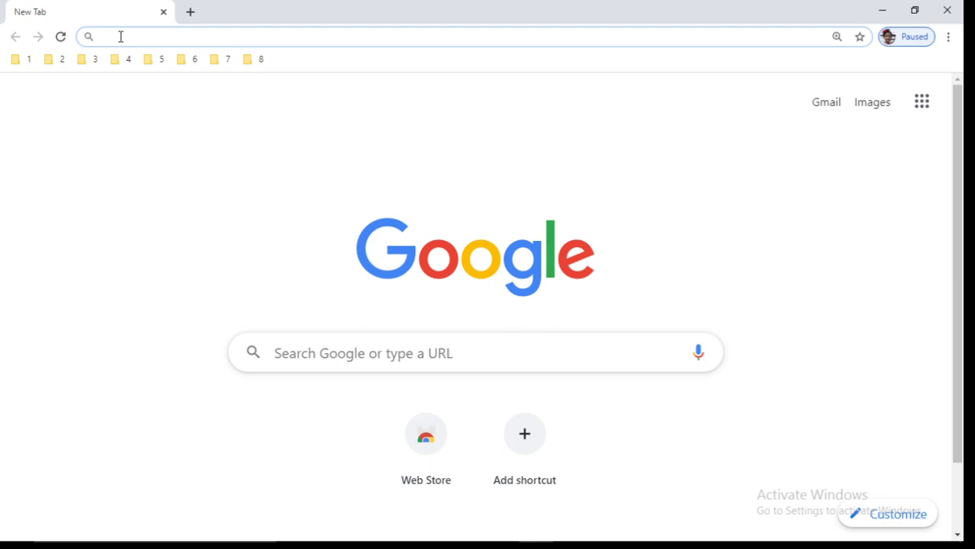
{"action": "type", "text": "www"}
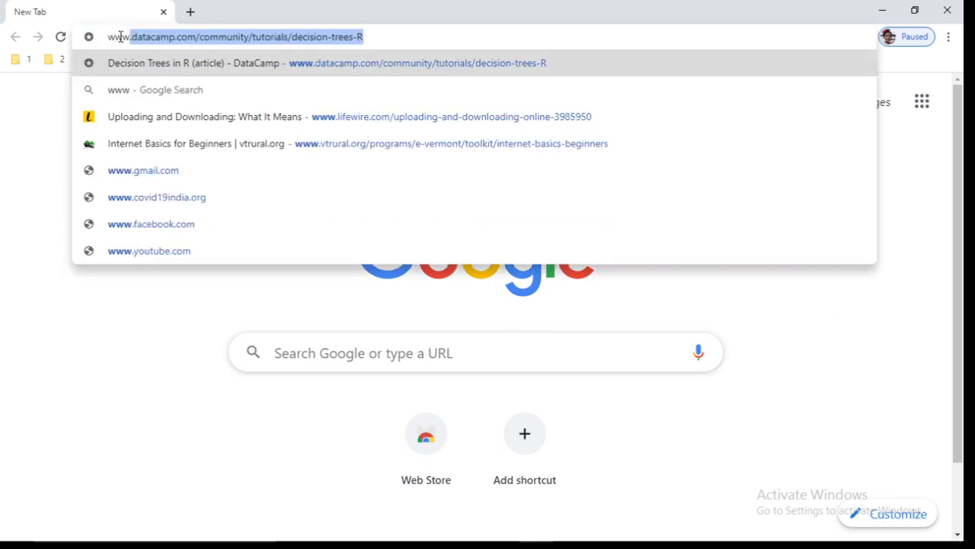
{"action": "type", "text": ".gmai"}
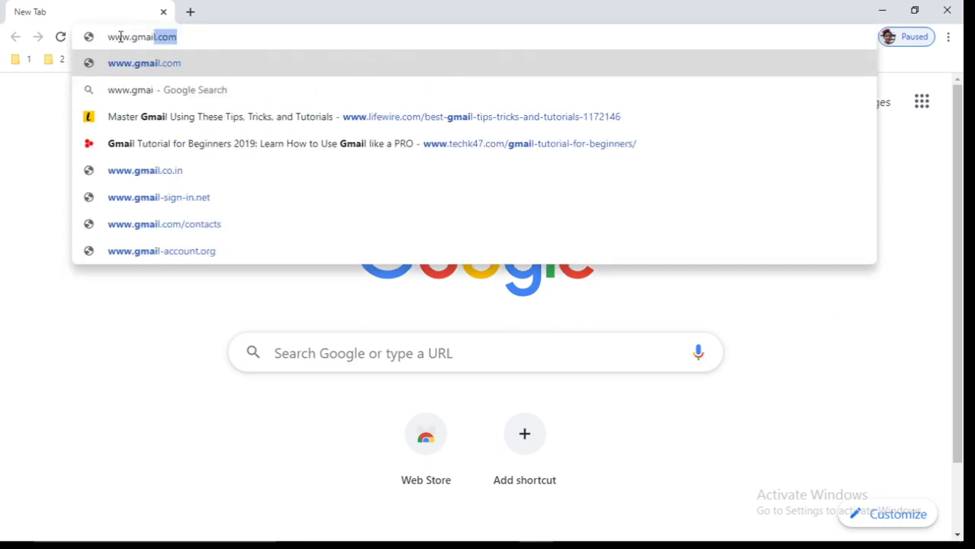
{"action": "type", "text": "l.com"}
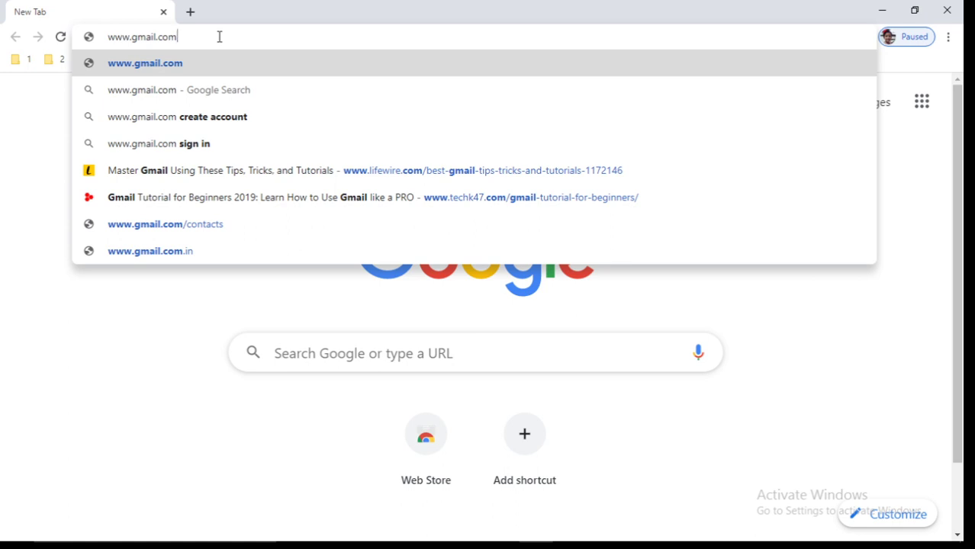
{"action": "key", "text": "Return"}
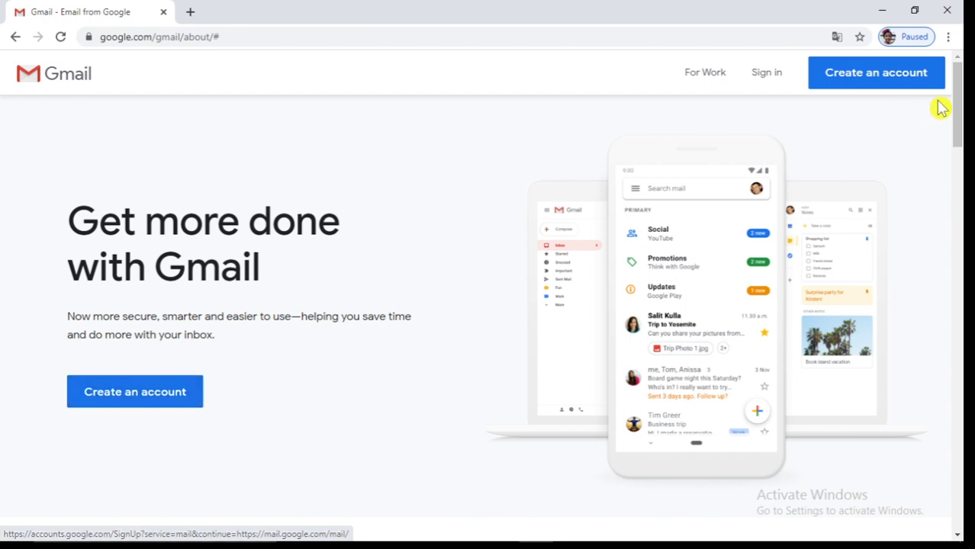
Start creating a Google account and enter the user's first and last name
{"action": "left_click", "coordinate": [843, 78]}
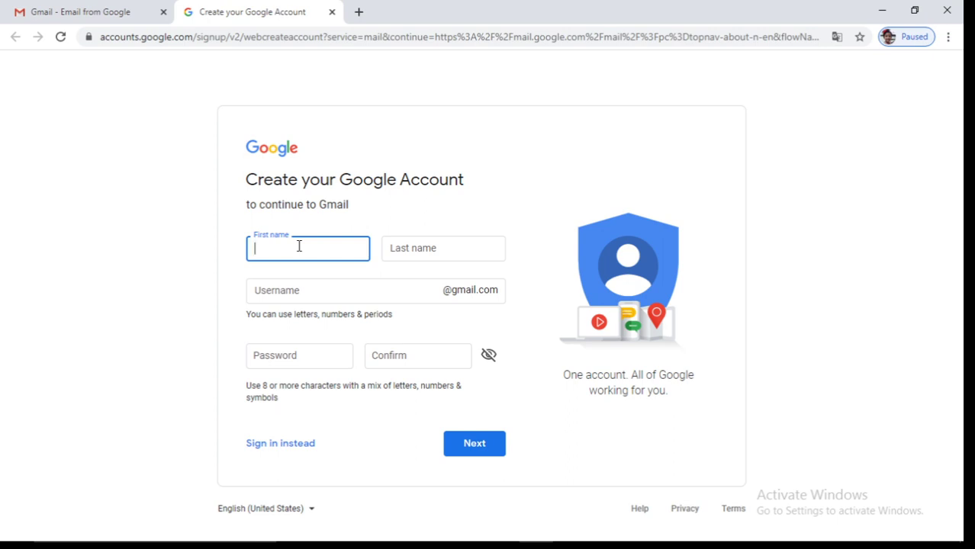
{"action": "left_click", "coordinate": [415, 244]}
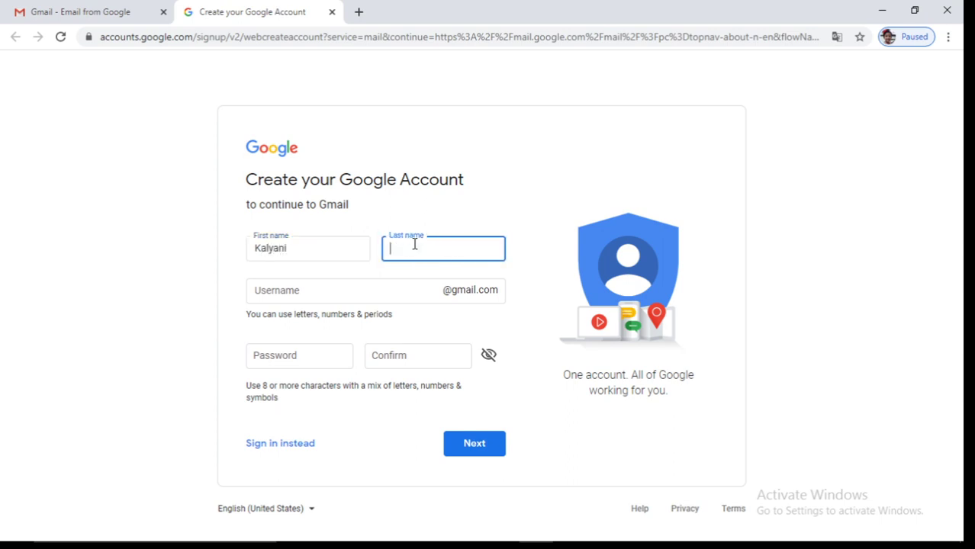
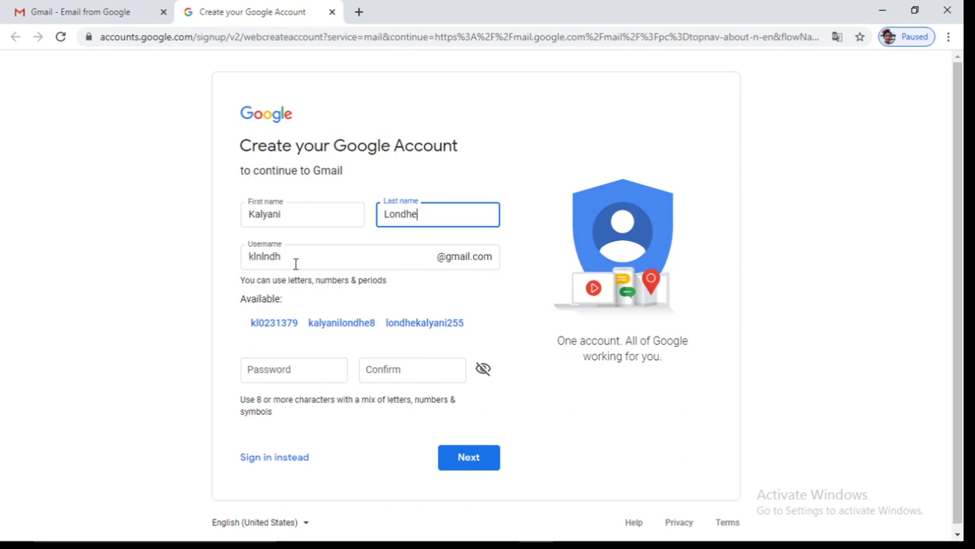
Replace the draft username with one of the suggested available Gmail usernames
{"action": "left_click", "coordinate": [297, 258]}
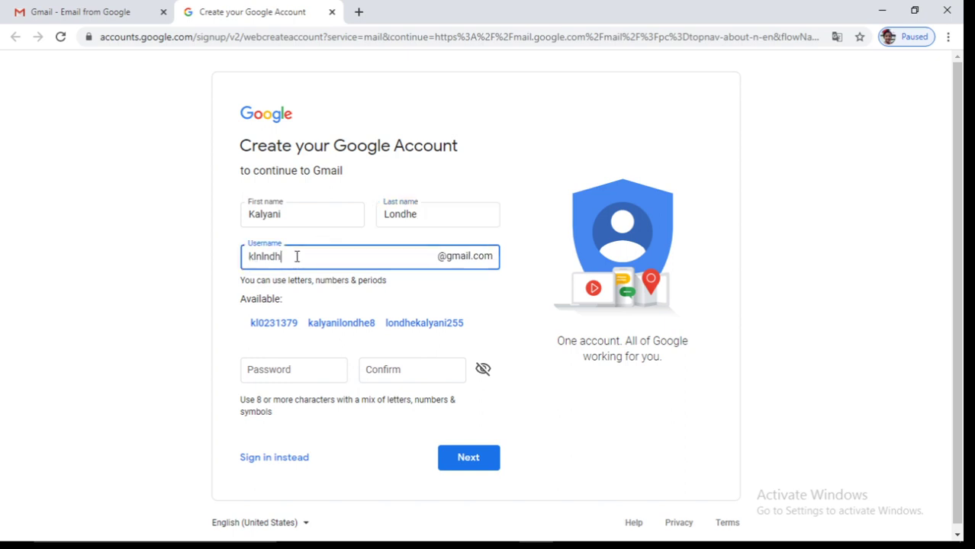
{"action": "key", "text": "BackSpace"}
{"action": "key", "text": "BackSpace"}
{"action": "key", "text": "BackSpace"}
{"action": "key", "text": "BackSpace"}
{"action": "key", "text": "BackSpace"}
{"action": "key", "text": "BackSpace"}
{"action": "key", "text": "BackSpace"}
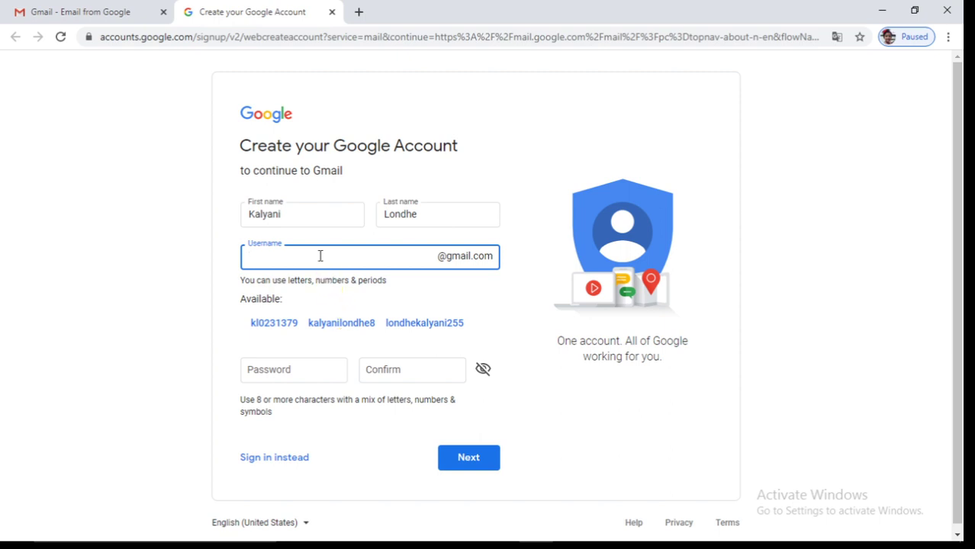
Enter the account password, confirm it, and submit the account details
{"action": "left_click", "coordinate": [302, 376]}
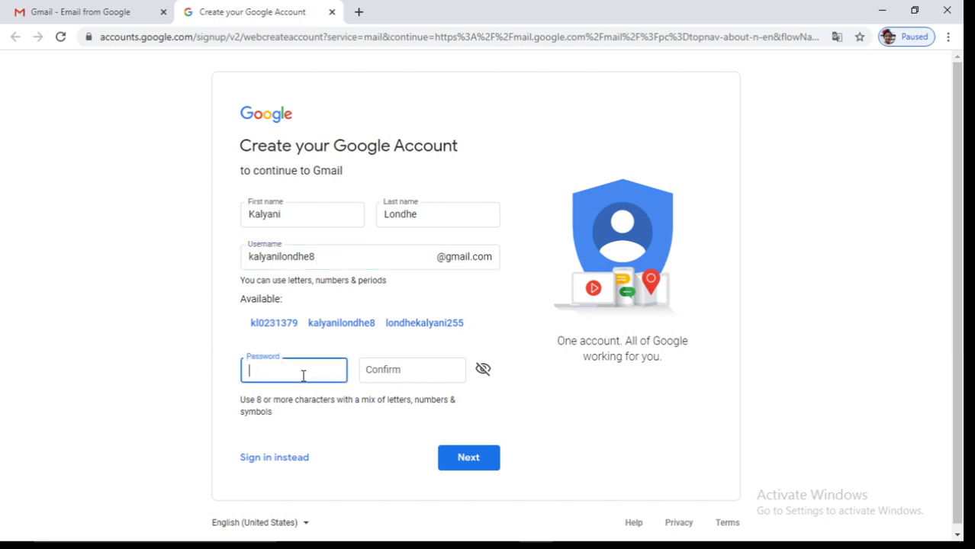
{"action": "type", "text": "***********"}
{"action": "left_click", "coordinate": [419, 372]}
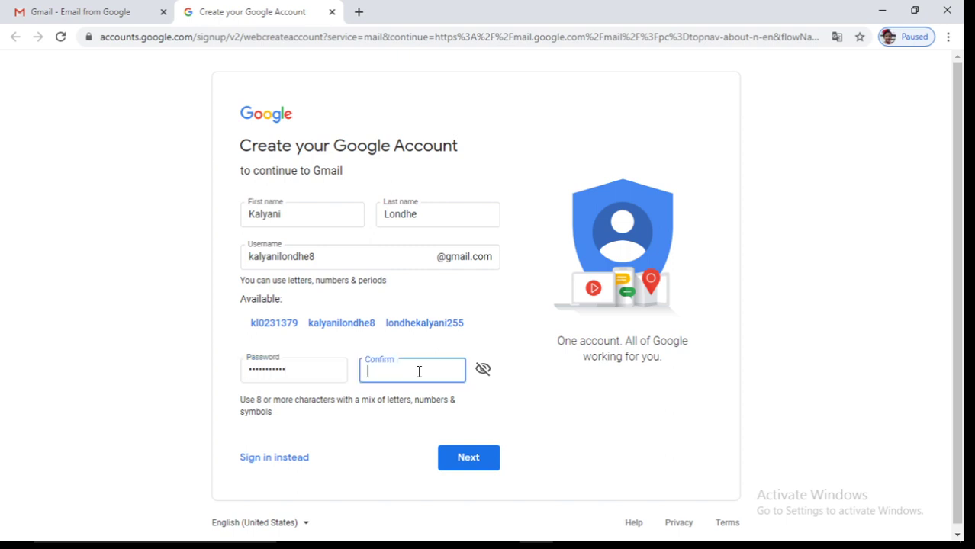
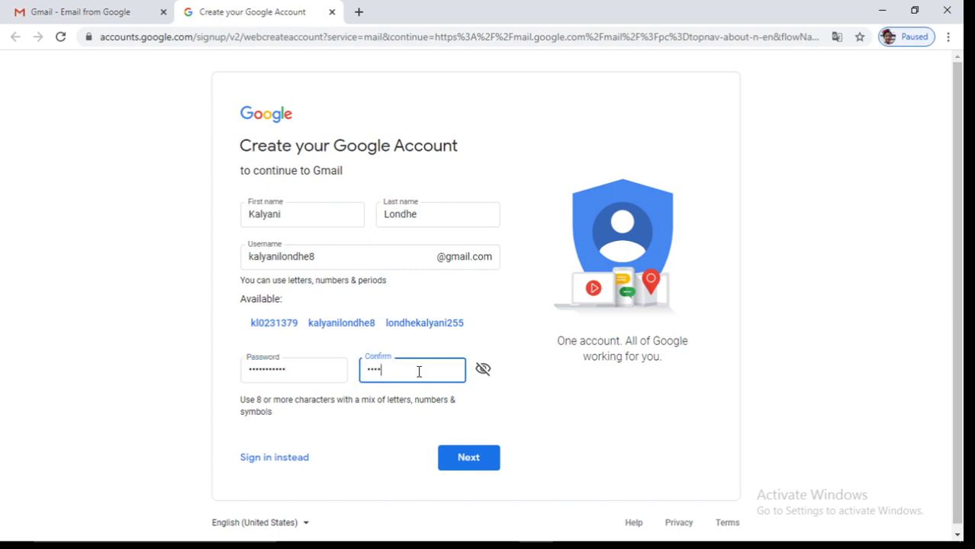
{"action": "left_click", "coordinate": [473, 450]}
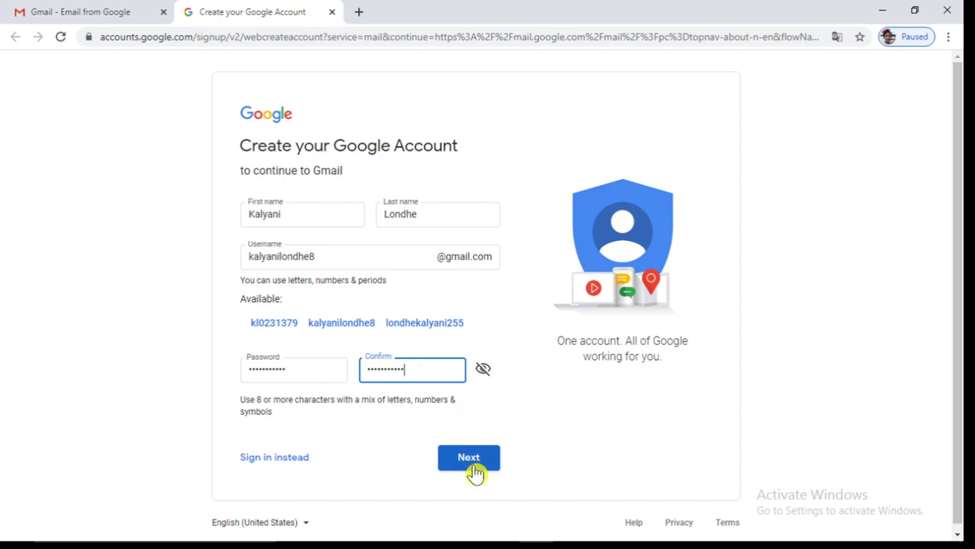
Continue to the personal details page and enter the recovery email address
{"action": "left_click", "coordinate": [474, 473]}
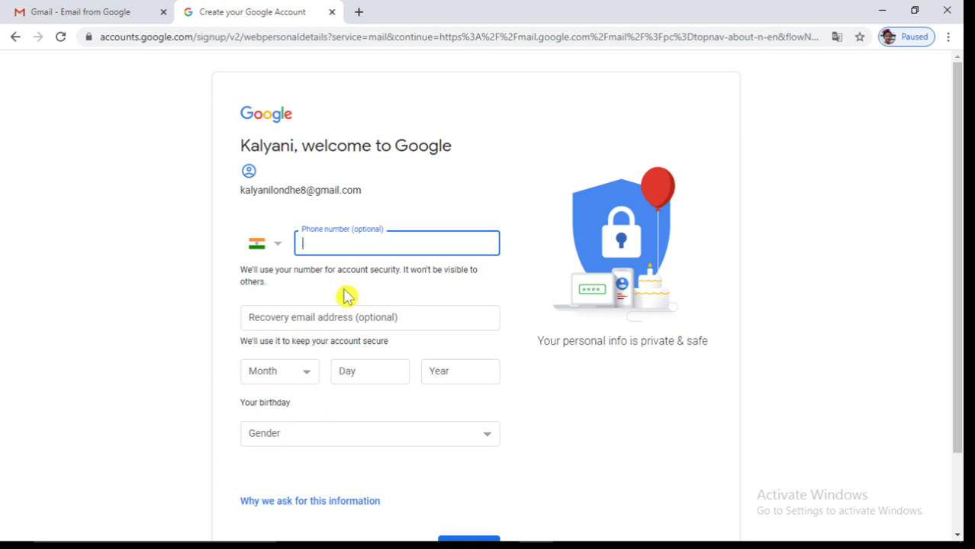
{"action": "left_click", "coordinate": [335, 313]}
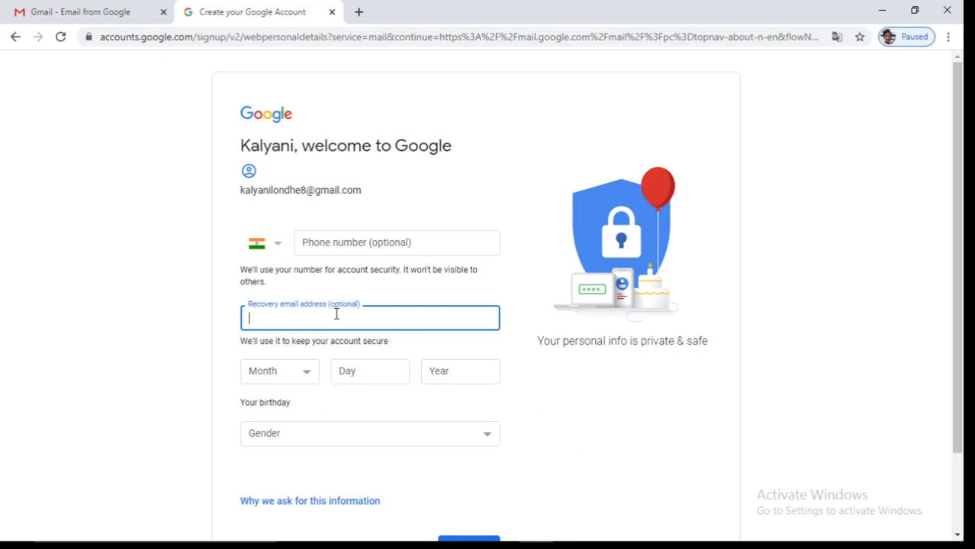
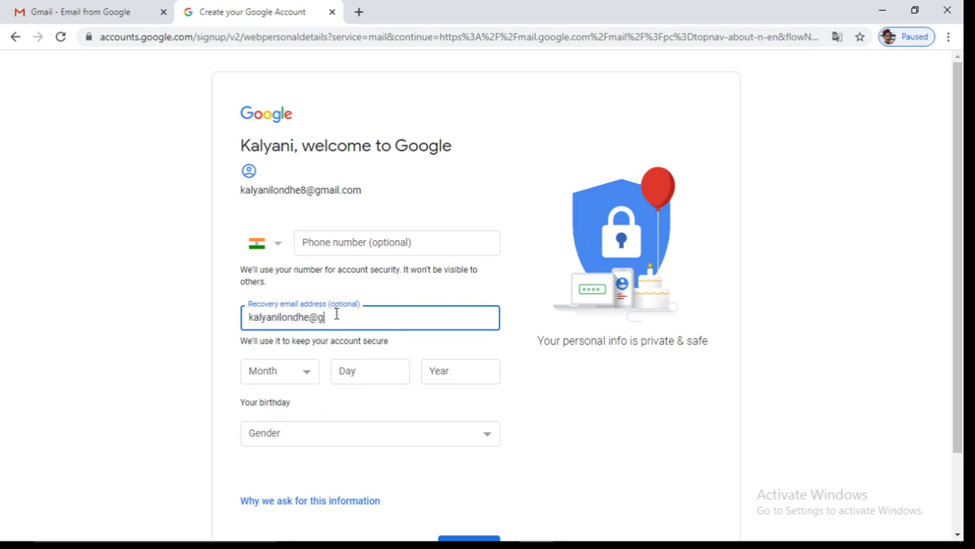
{"action": "left_click", "coordinate": [314, 375]}
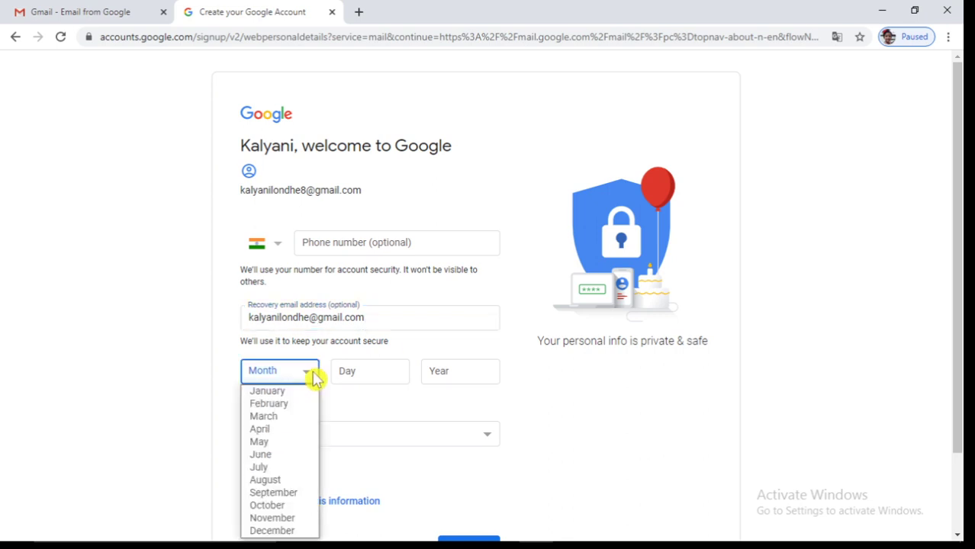
{"action": "left_click", "coordinate": [288, 532]}
{"action": "left_click", "coordinate": [376, 371]}
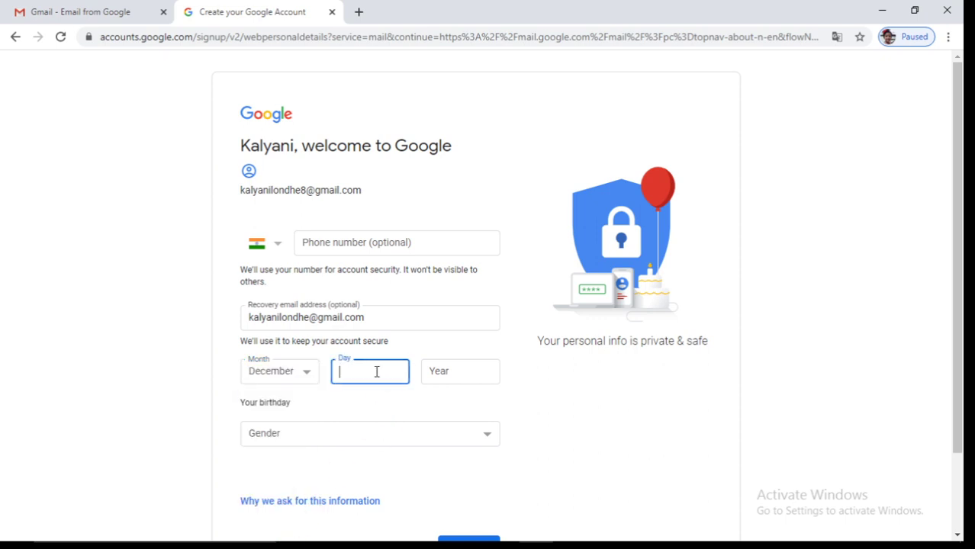
{"action": "type", "text": "13"}
{"action": "left_click", "coordinate": [436, 374]}
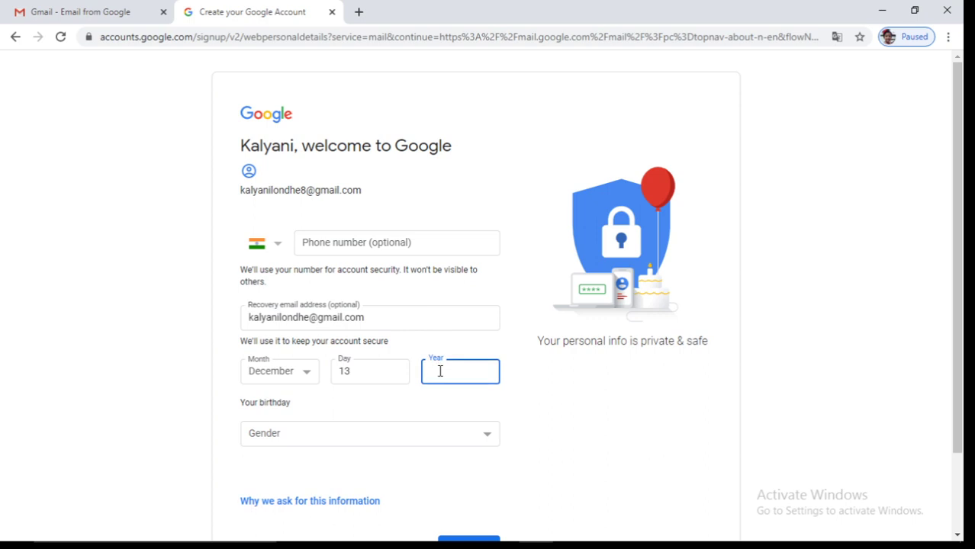
{"action": "type", "text": "1988"}
Choose Female as the gender and submit the personal details
{"action": "left_click", "coordinate": [486, 436]}
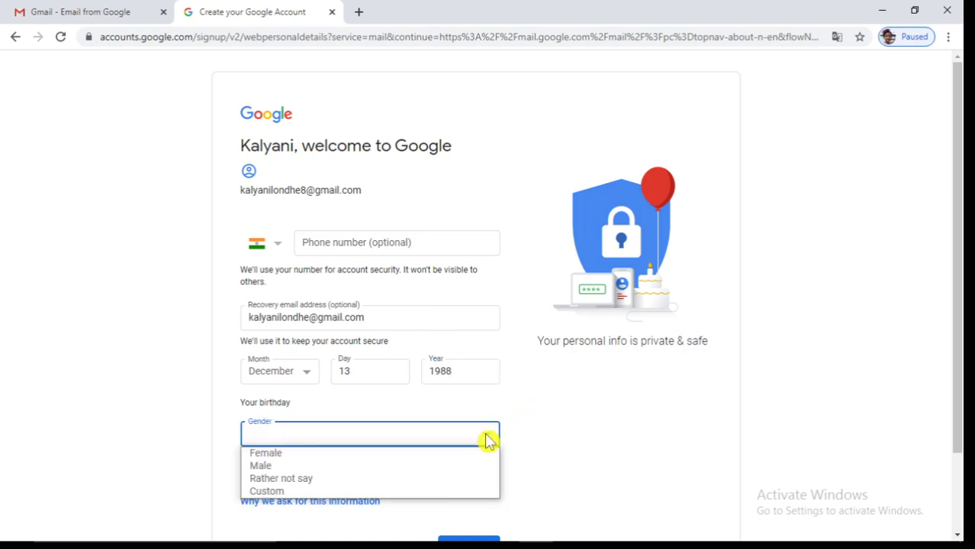
{"action": "left_click", "coordinate": [453, 456]}
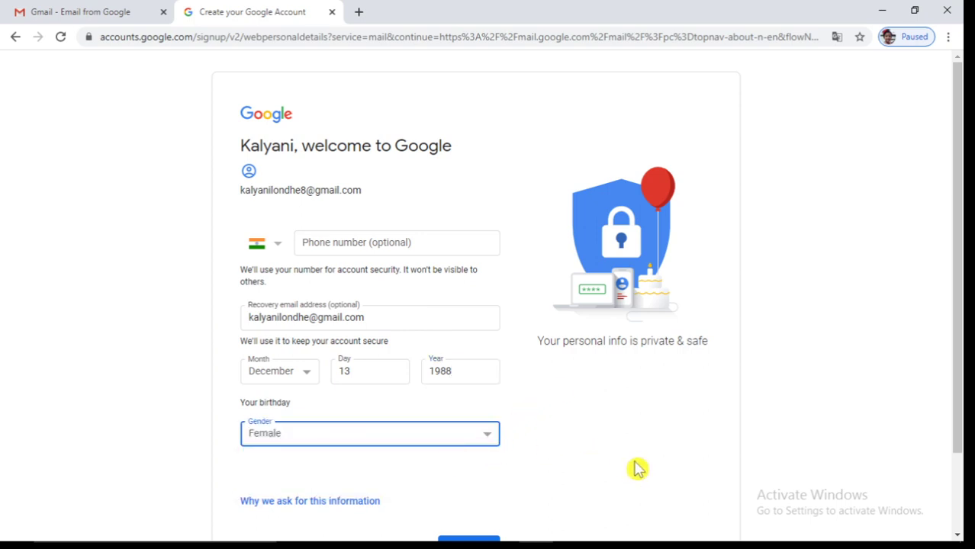
{"action": "left_click", "coordinate": [957, 538]}
{"action": "scroll", "coordinate": [957, 538], "scroll_direction": "down", "scroll_amount": 2}
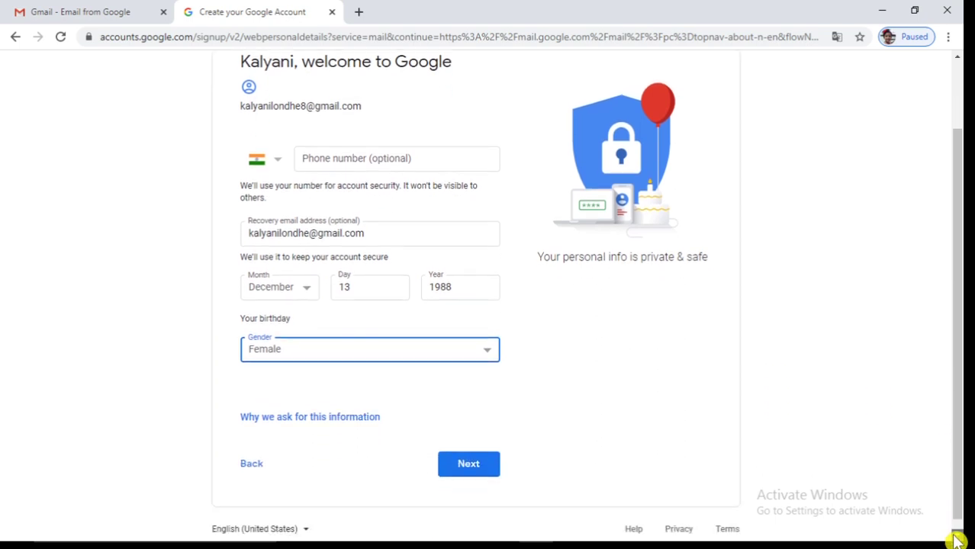
{"action": "left_click", "coordinate": [481, 452]}
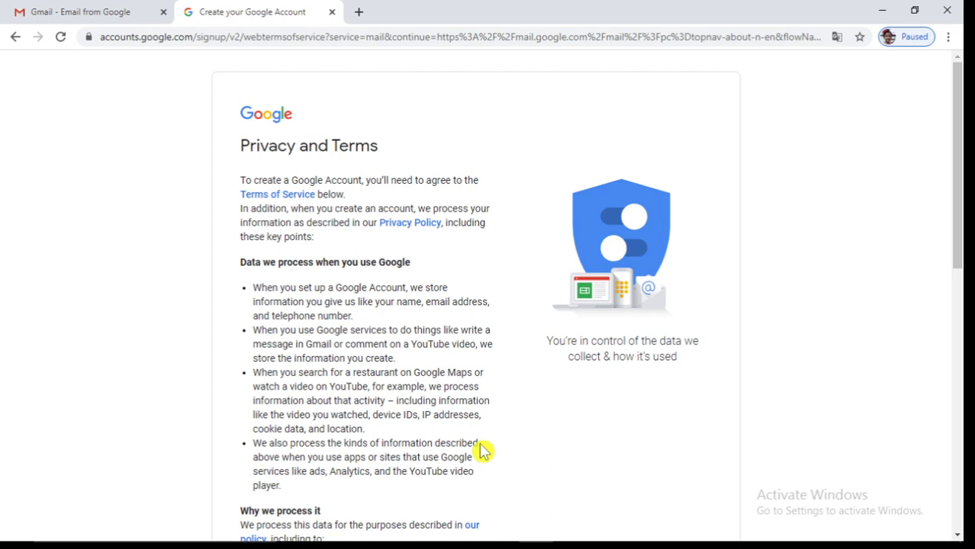
Scroll through the Privacy and Terms and agree to create the account
{"action": "left_click", "coordinate": [480, 452]}
{"action": "left_click", "coordinate": [481, 453]}
{"action": "left_click", "coordinate": [481, 453]}
{"action": "left_click", "coordinate": [481, 453]}
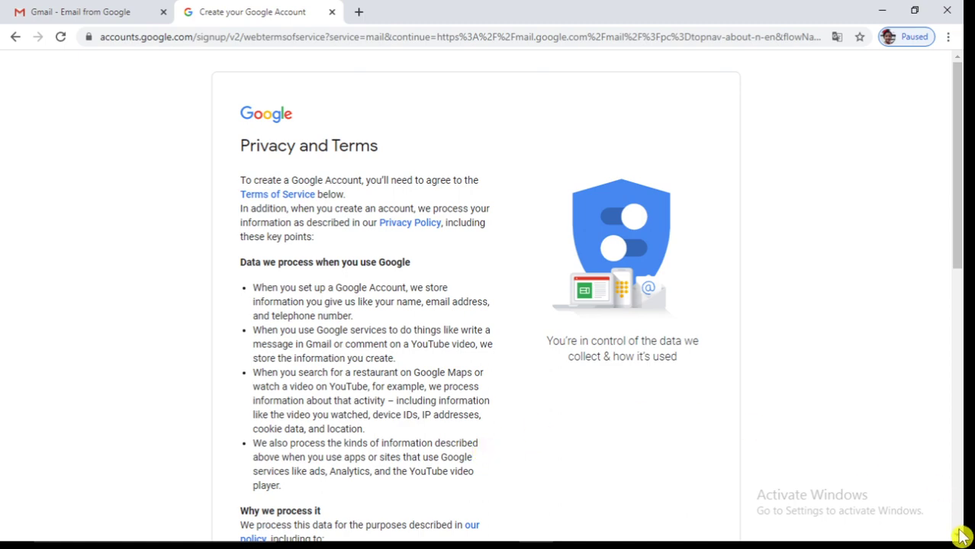
{"action": "scroll", "coordinate": [961, 538], "scroll_direction": "down", "scroll_amount": 4}
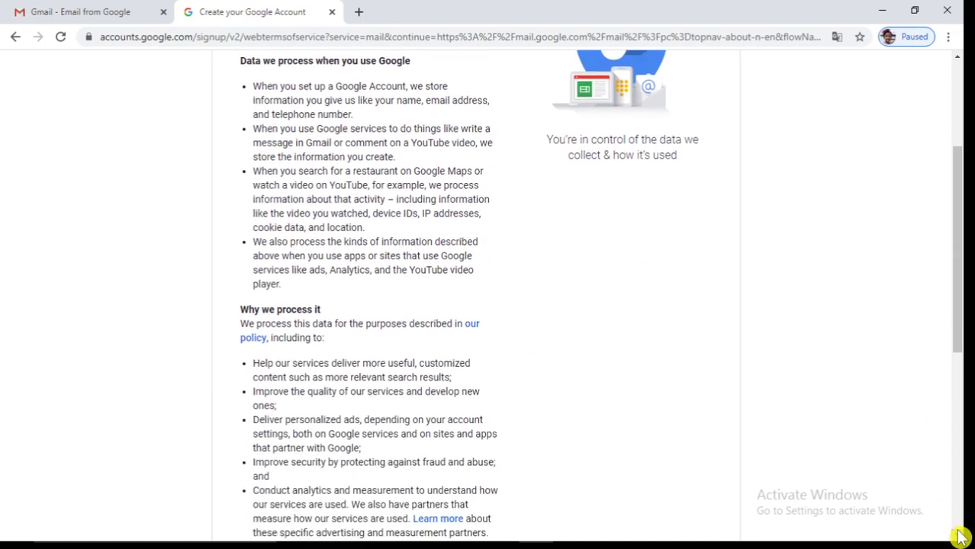
{"action": "scroll", "coordinate": [961, 537], "scroll_direction": "down", "scroll_amount": 1}
{"action": "scroll", "coordinate": [955, 534], "scroll_direction": "down", "scroll_amount": 1}
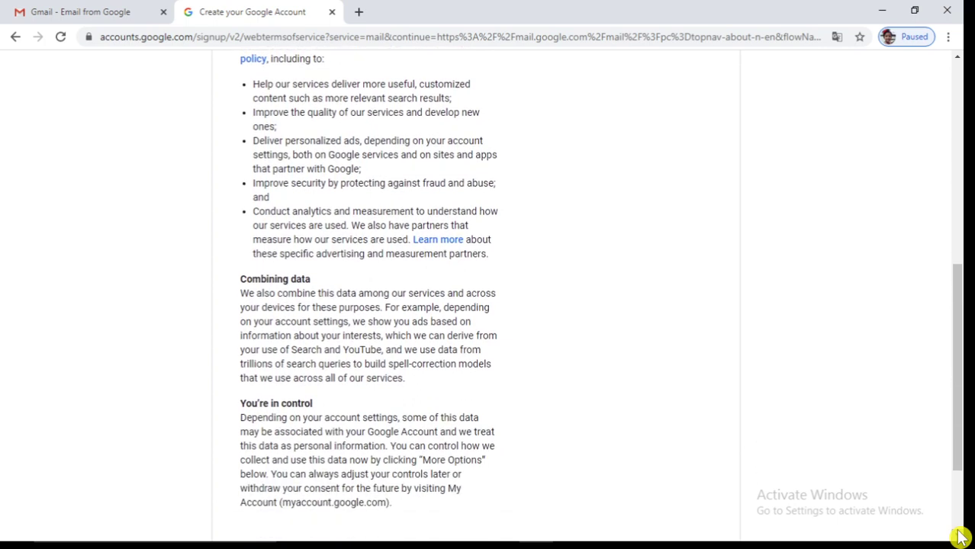
{"action": "scroll", "coordinate": [959, 538], "scroll_direction": "down", "scroll_amount": 3}
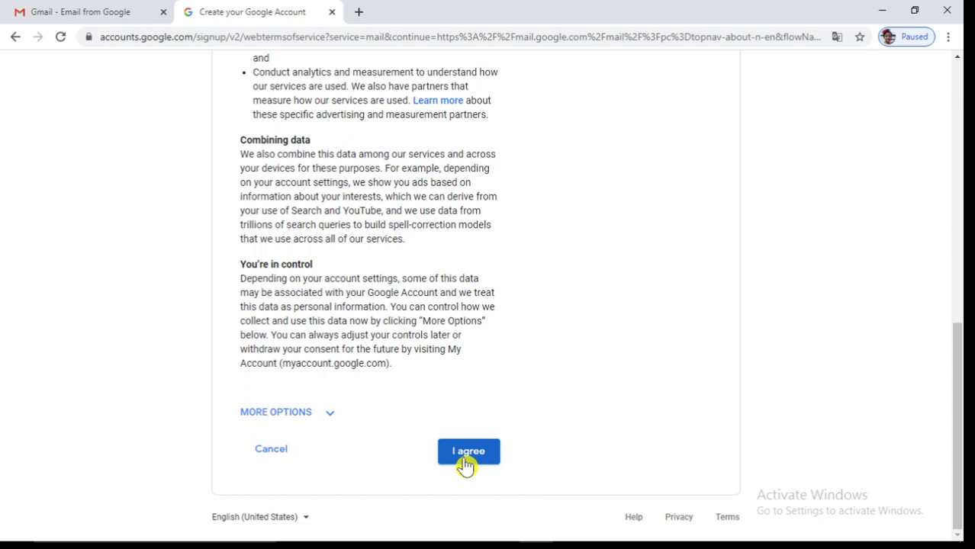
{"action": "left_click", "coordinate": [463, 458]}
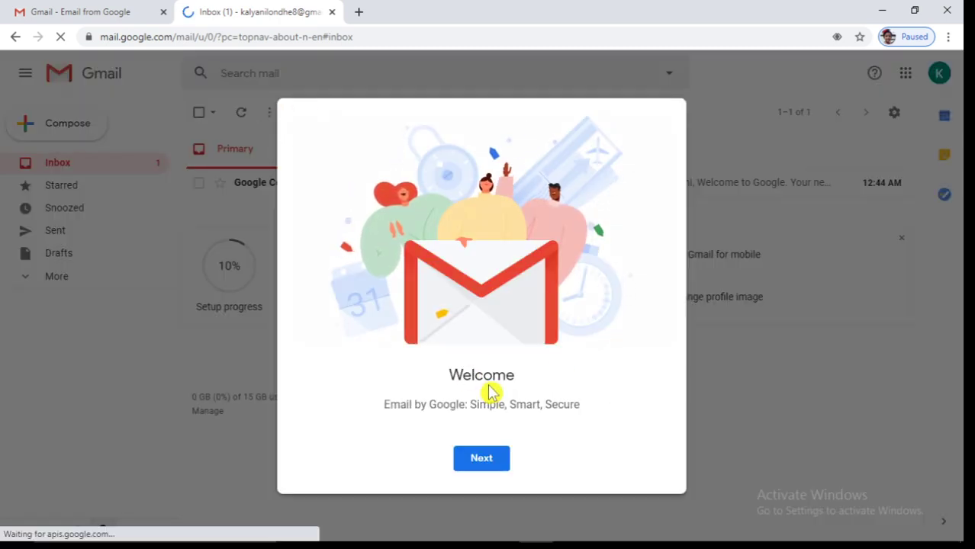
Pass the Gmail welcome screen and keep the Default view to reach the inbox
{"action": "left_click", "coordinate": [481, 458]}
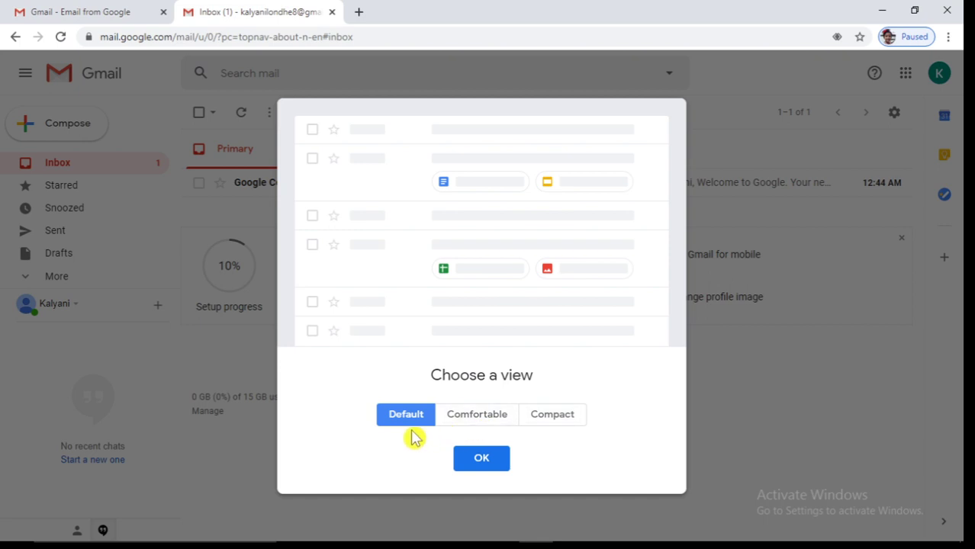
{"action": "left_click", "coordinate": [482, 473]}
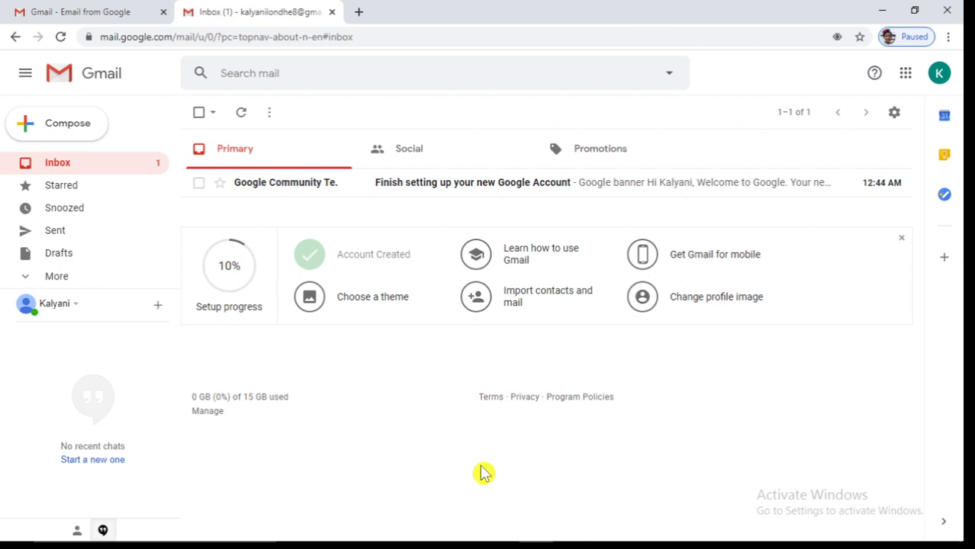
Sign out of the new account from the account avatar menu
{"action": "left_click", "coordinate": [482, 472]}
{"action": "left_click", "coordinate": [482, 472]}
{"action": "left_click", "coordinate": [482, 472]}
{"action": "left_click", "coordinate": [483, 472]}
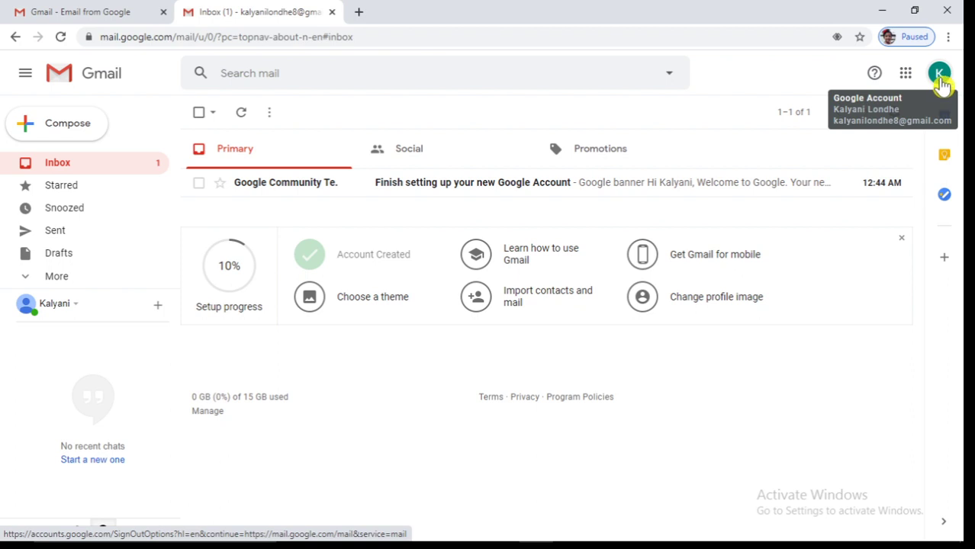
{"action": "left_click", "coordinate": [940, 77]}
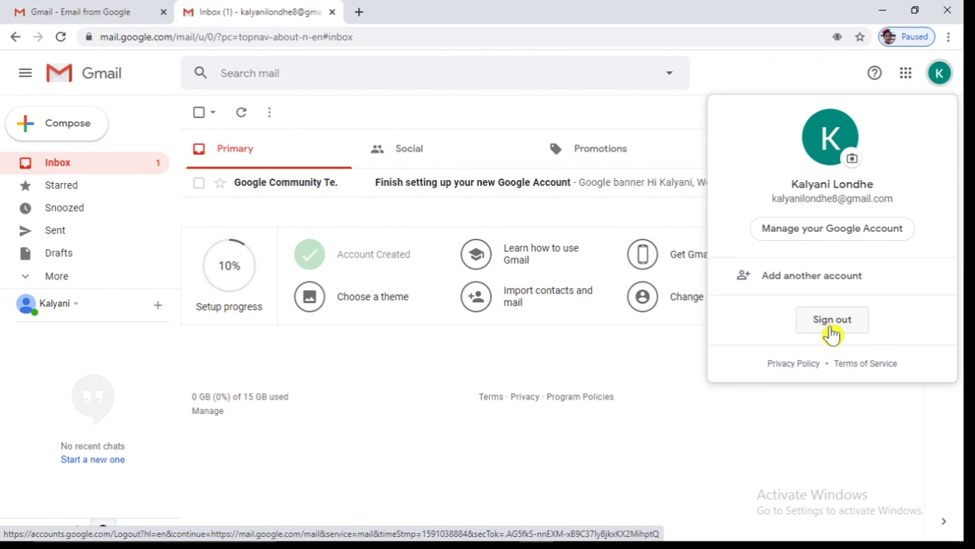
{"action": "left_click", "coordinate": [831, 321]}
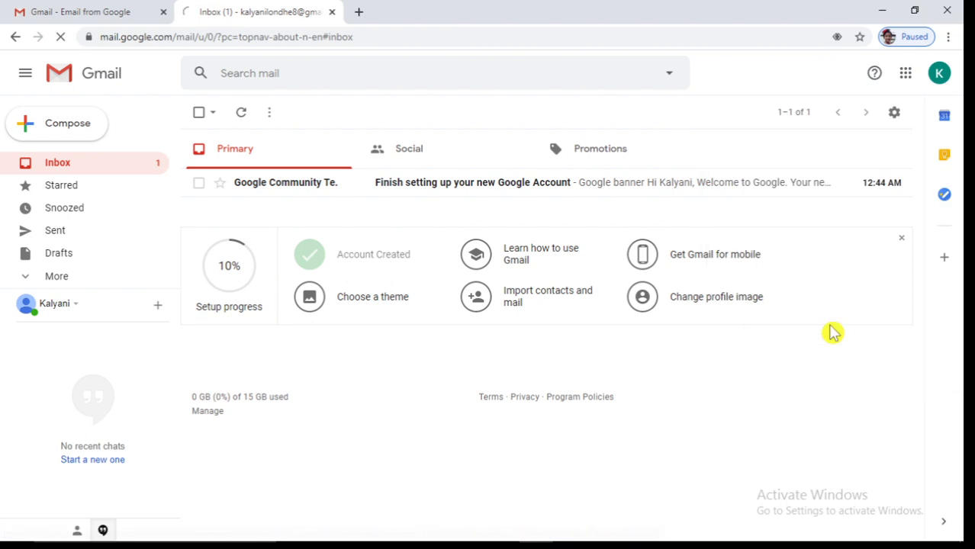